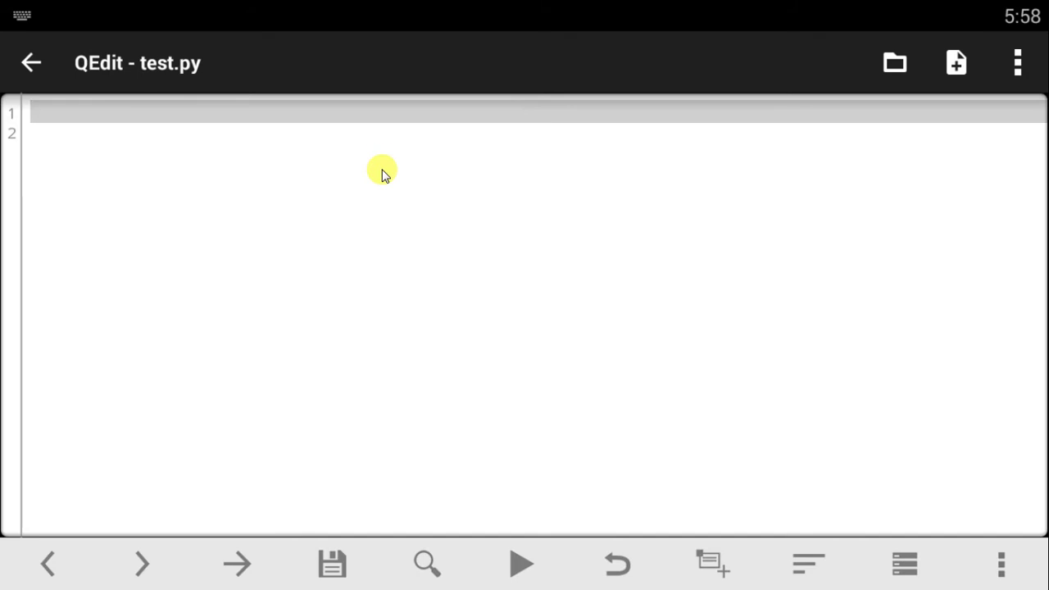
pyautogui.write('print')
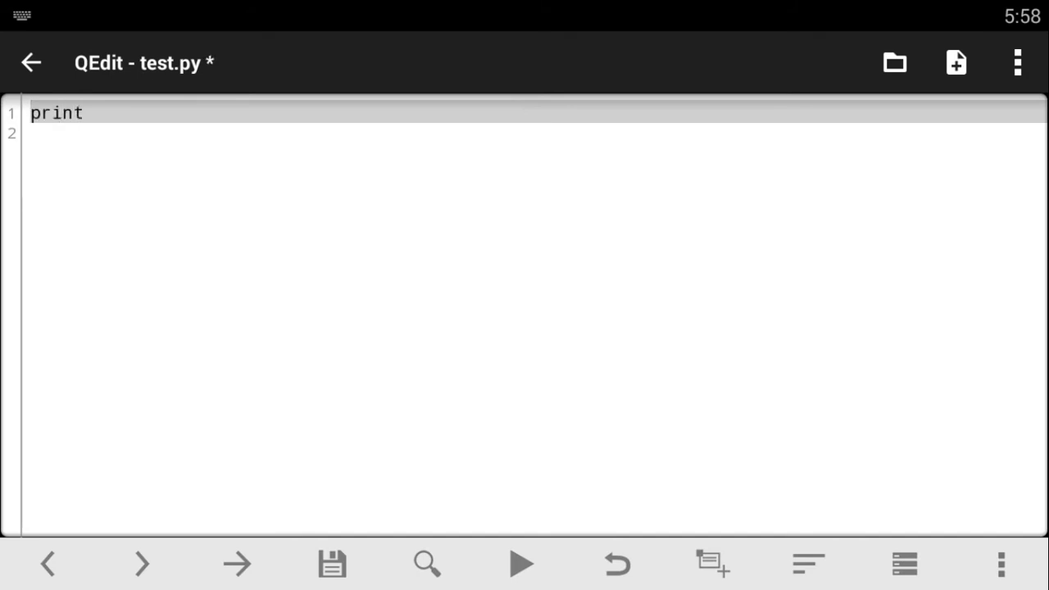
pyautogui.write("(''")
pyautogui.write(')')
# Step: Write print('Hello world') on line 1 of test.py, filling in the message between the quotes
pyautogui.press('Left')
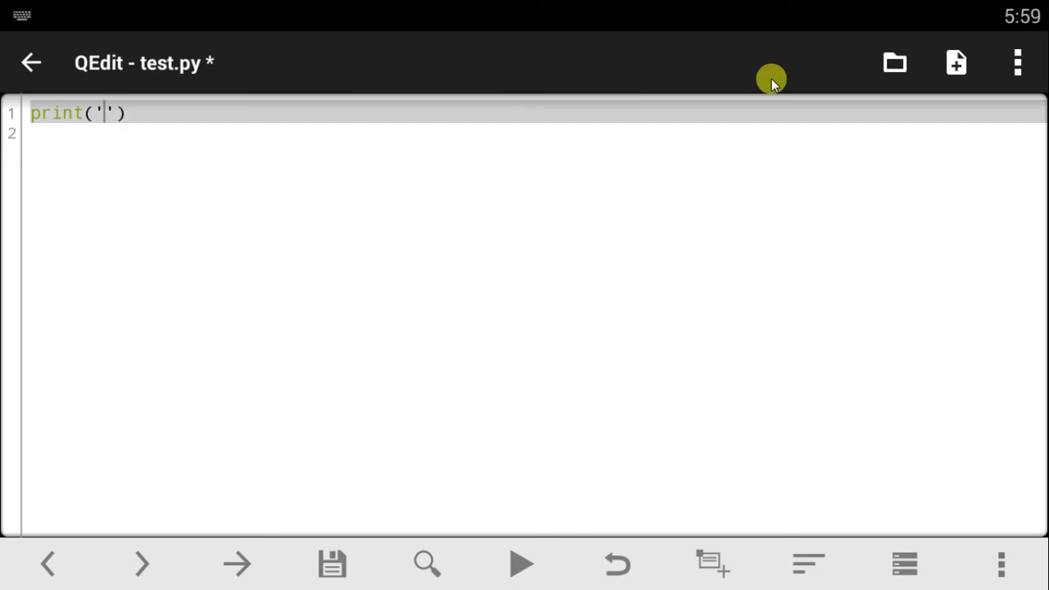
pyautogui.write('Hello')
pyautogui.write(' world')
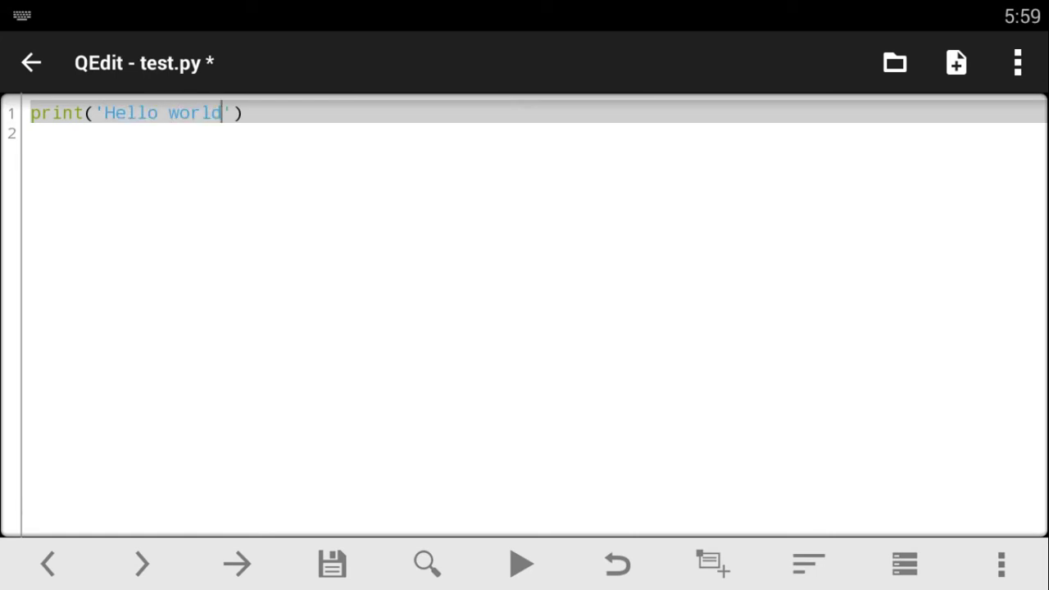
pyautogui.press('Right')
pyautogui.press('Right')
pyautogui.doubleClick(58, 113)
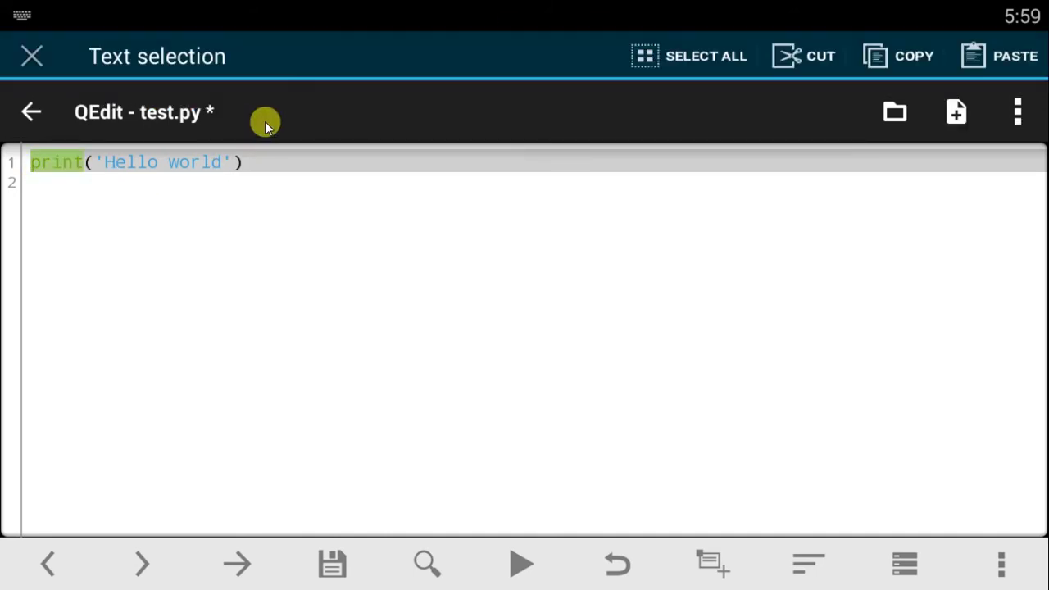
pyautogui.click(269, 170)
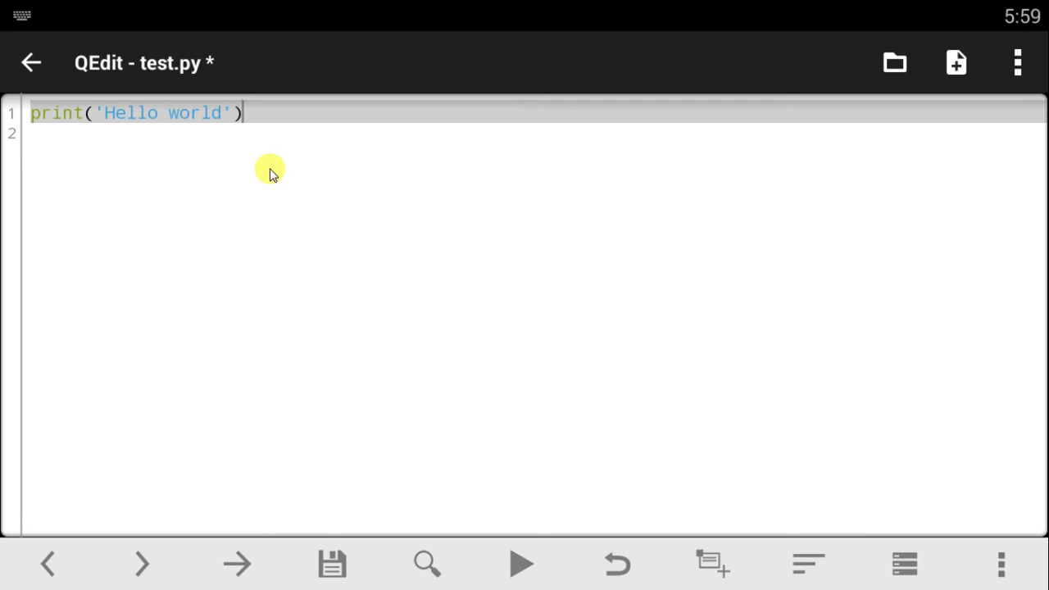
pyautogui.press('BackSpace')
pyautogui.press('BackSpace')
pyautogui.press('BackSpace')
pyautogui.press('BackSpace')
pyautogui.press('BackSpace')
pyautogui.press('BackSpace')
pyautogui.press('BackSpace')
pyautogui.press('BackSpace')
pyautogui.press('BackSpace')
pyautogui.press('BackSpace')
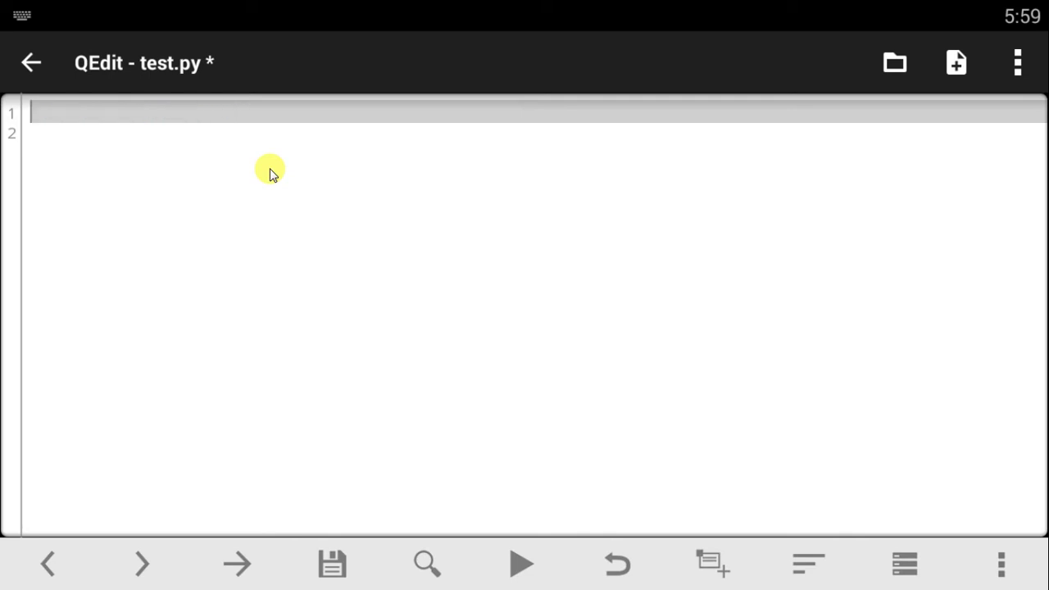
pyautogui.write('for ')
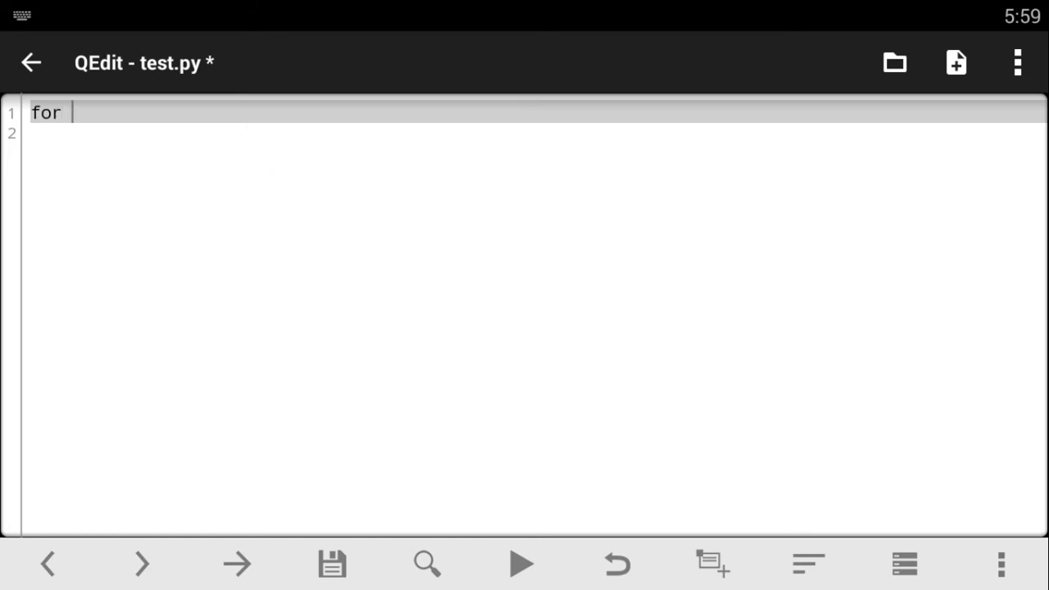
pyautogui.write('loop')
# Step: Write 'for loop' and 'while loop' on separate lines, start 'Nested', then erase the notes
pyautogui.press('Return')
pyautogui.write('while loop')
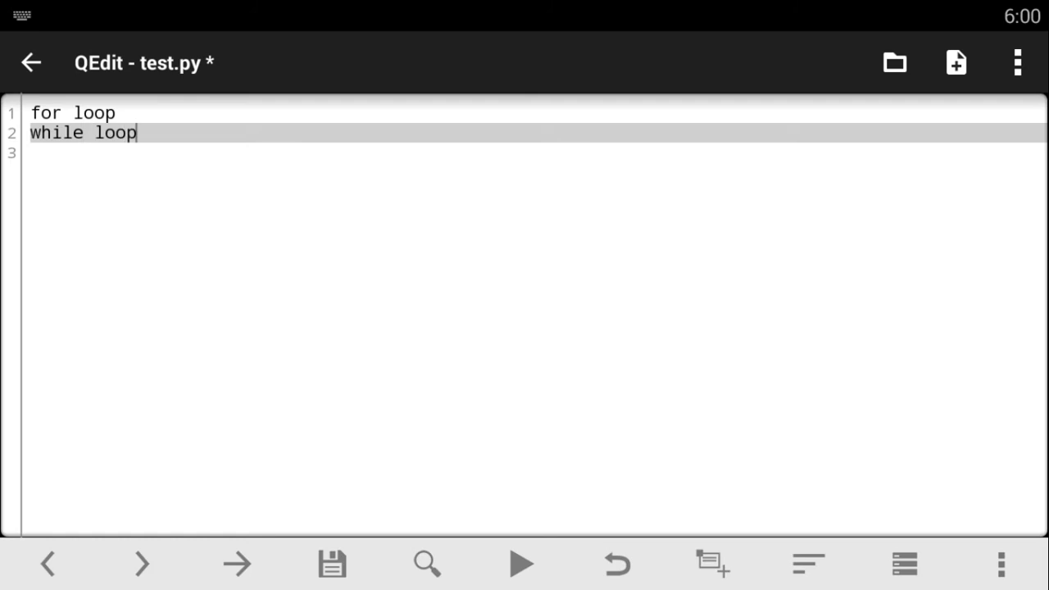
pyautogui.press('Return')
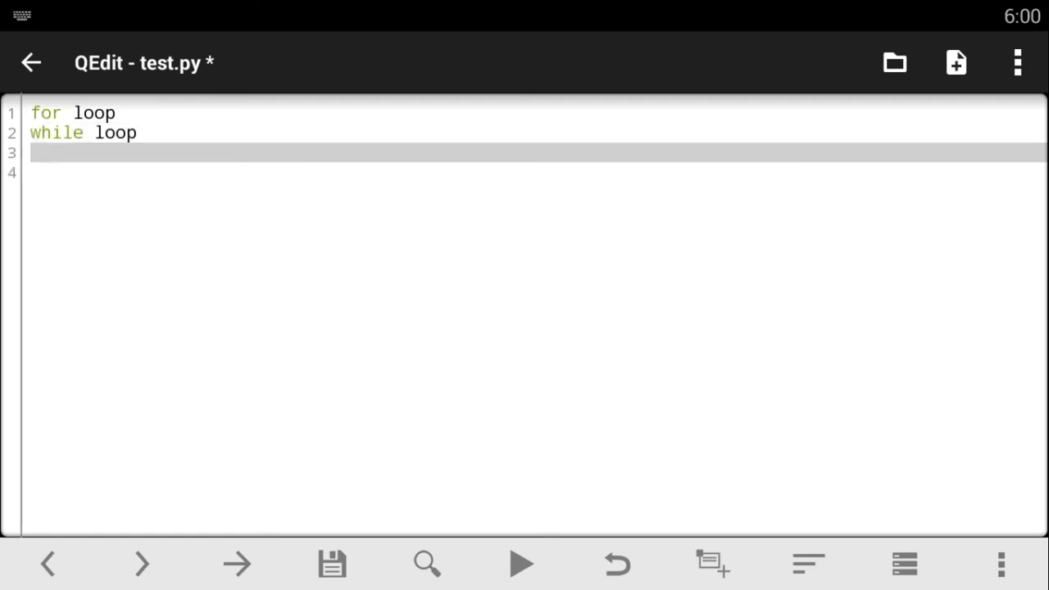
pyautogui.write('Nested')
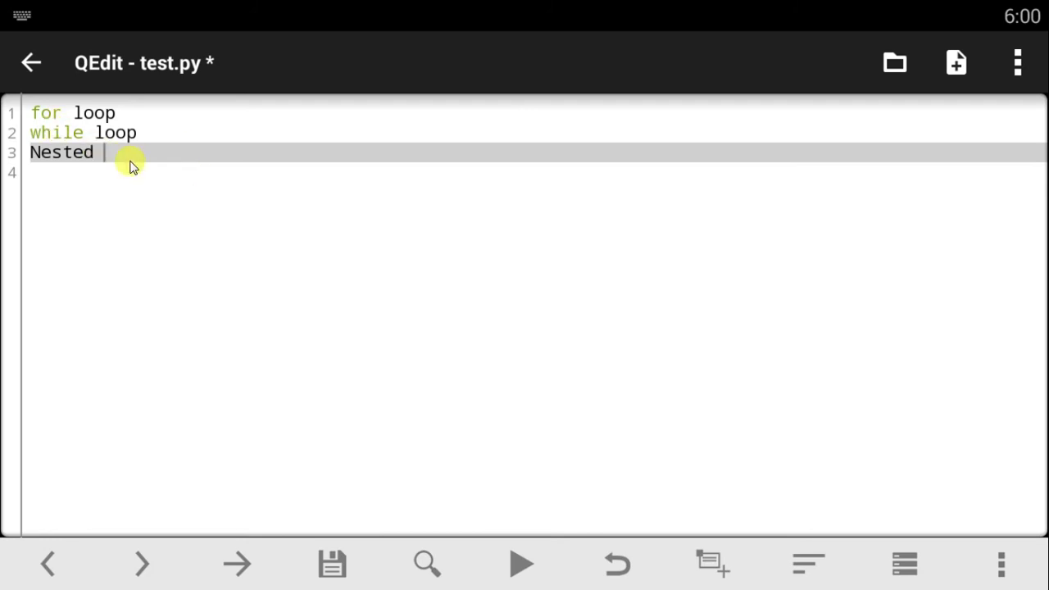
pyautogui.press('BackSpace')
pyautogui.press('BackSpace')
pyautogui.press('BackSpace')
pyautogui.press('BackSpace')
pyautogui.press('BackSpace')
pyautogui.press('BackSpace')
pyautogui.press('BackSpace')
pyautogui.press('BackSpace')
pyautogui.press('BackSpace')
pyautogui.press('BackSpace')
pyautogui.press('BackSpace')
pyautogui.press('BackSpace')
pyautogui.press('BackSpace')
pyautogui.press('BackSpace')
pyautogui.press('BackSpace')
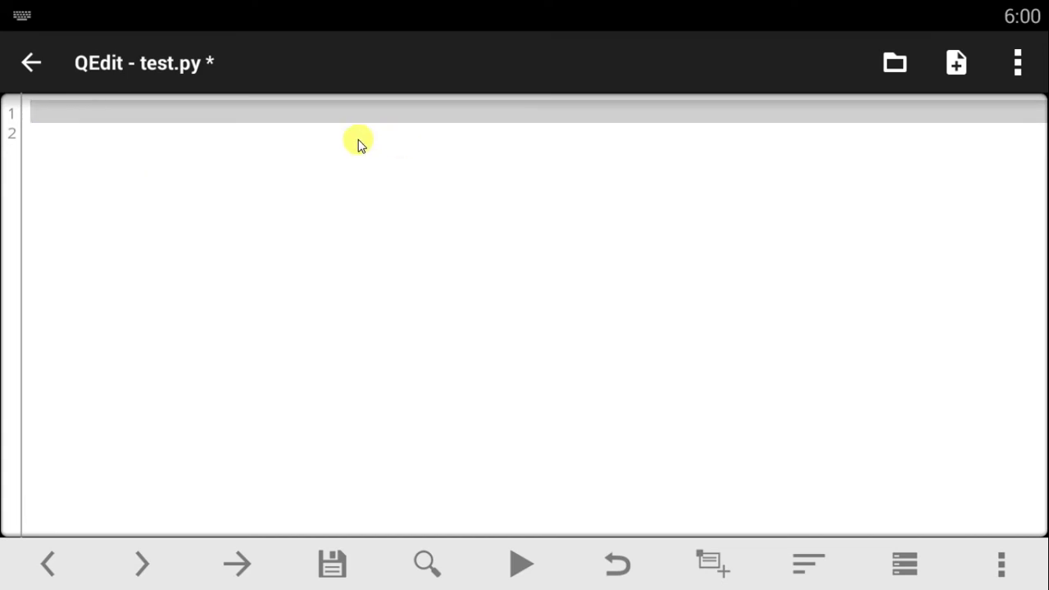
pyautogui.write('for')
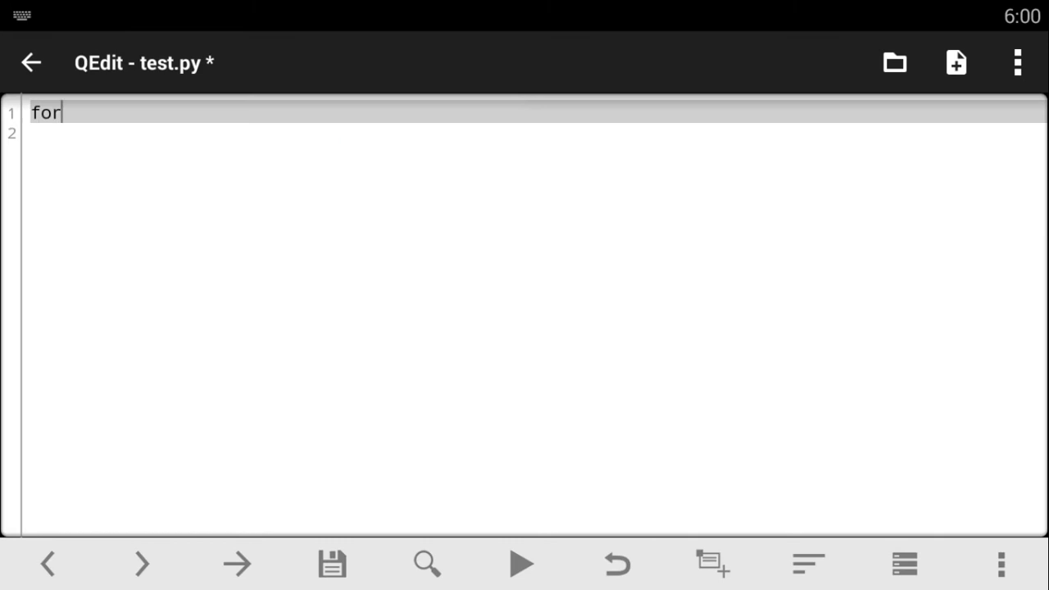
# Step: Draft the 'for i in range:' header on line 1, fixing the space after 'in'
pyautogui.press('BackSpace')
pyautogui.press('BackSpace')
pyautogui.press('BackSpace')
pyautogui.write('for')
pyautogui.write('i ')
pyautogui.write('inran')
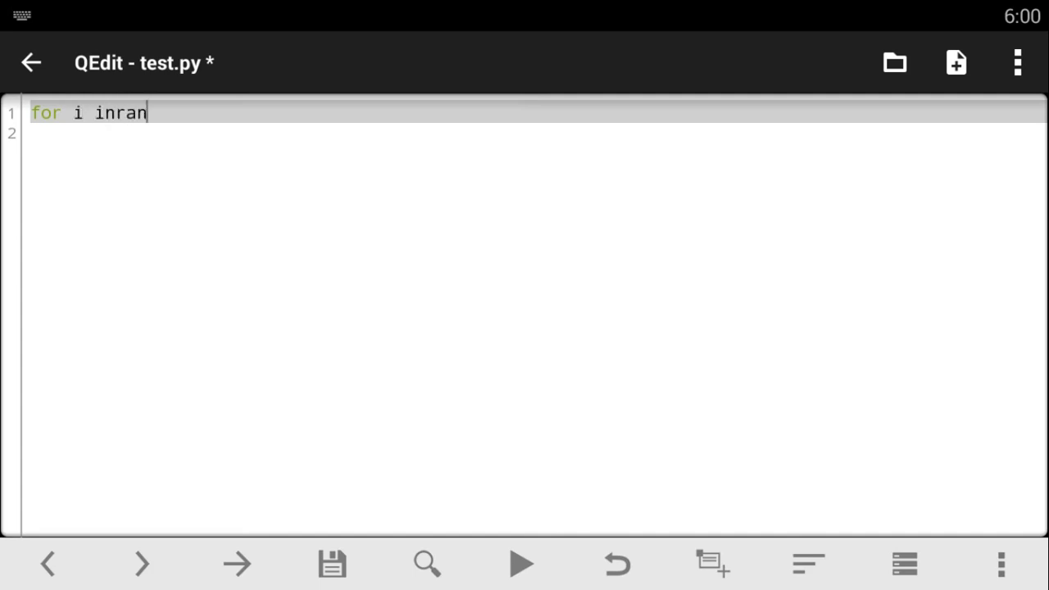
pyautogui.write('ge')
pyautogui.press('Left')
pyautogui.press('Left')
pyautogui.press('Left')
pyautogui.press('Left')
pyautogui.press('Left')
pyautogui.press('Right')
pyautogui.press('Right')
pyautogui.press('Right')
pyautogui.press('Right')
pyautogui.press('Right')
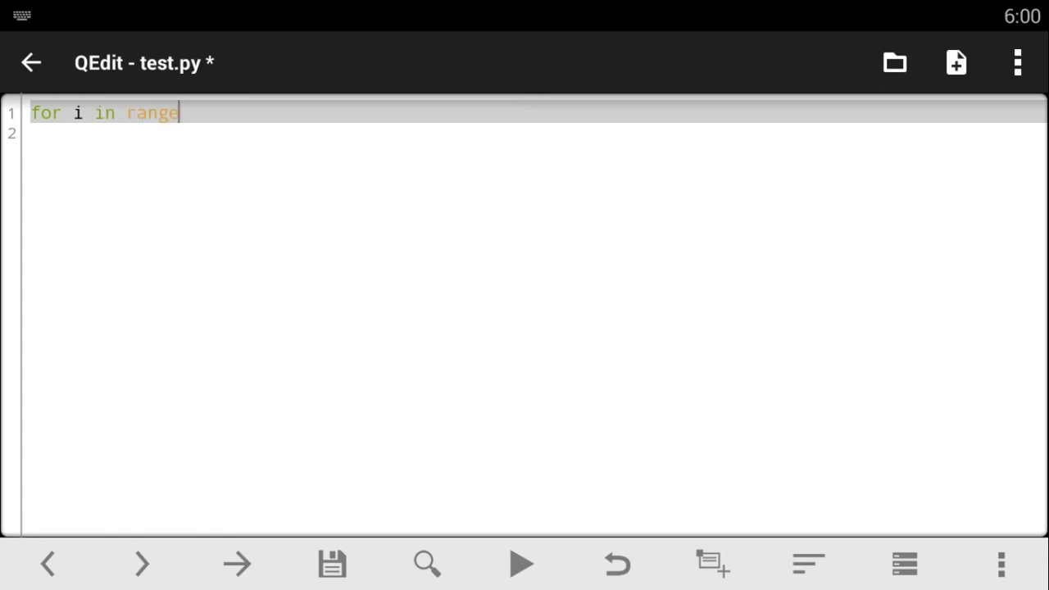
pyautogui.write(':')
pyautogui.press('Return')
# Step: Add ' 15' before the colon, then erase the header back to 'for i in'
pyautogui.click(181, 112)
pyautogui.write('1')
pyautogui.write('5')
pyautogui.press('BackSpace')
pyautogui.press('BackSpace')
pyautogui.press('BackSpace')
pyautogui.press('BackSpace')
pyautogui.press('BackSpace')
pyautogui.press('BackSpace')
pyautogui.press('BackSpace')
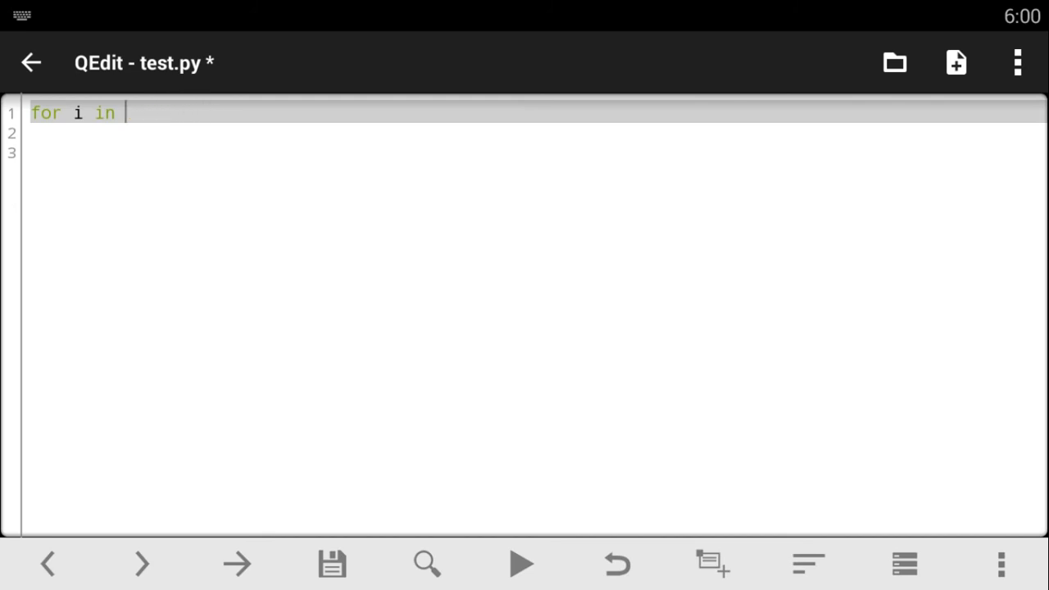
pyautogui.press('BackSpace')
pyautogui.press('BackSpace')
pyautogui.press('BackSpace')
pyautogui.press('BackSpace')
pyautogui.press('BackSpace')
pyautogui.press('BackSpace')
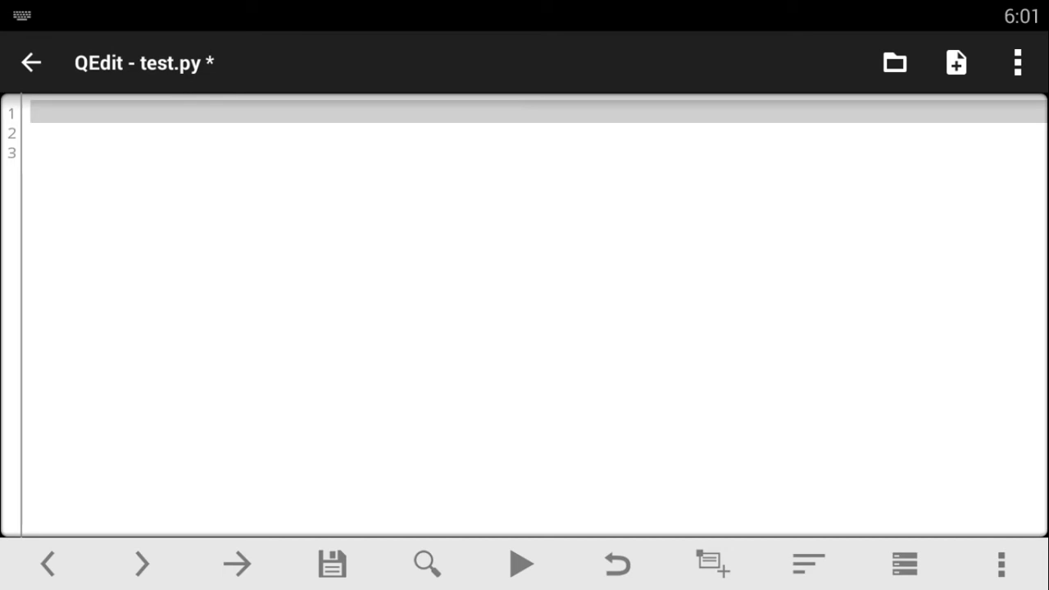
pyautogui.write('whk')
pyautogui.press('BackSpace')
pyautogui.write('ile Tr')
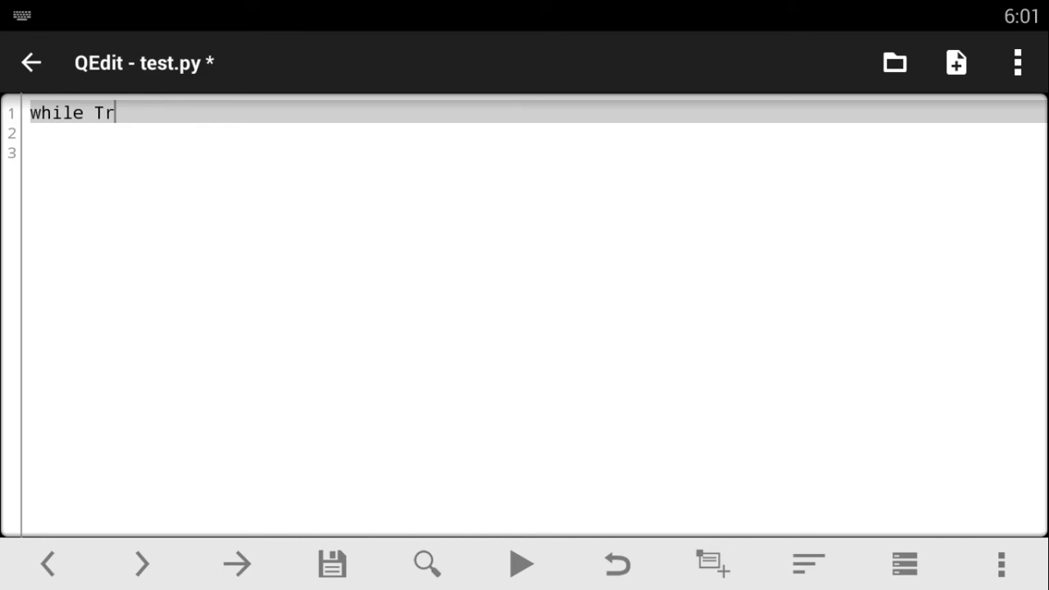
pyautogui.write('ure')
pyautogui.press('BackSpace')
pyautogui.press('BackSpace')
pyautogui.write('e')
pyautogui.write(':')
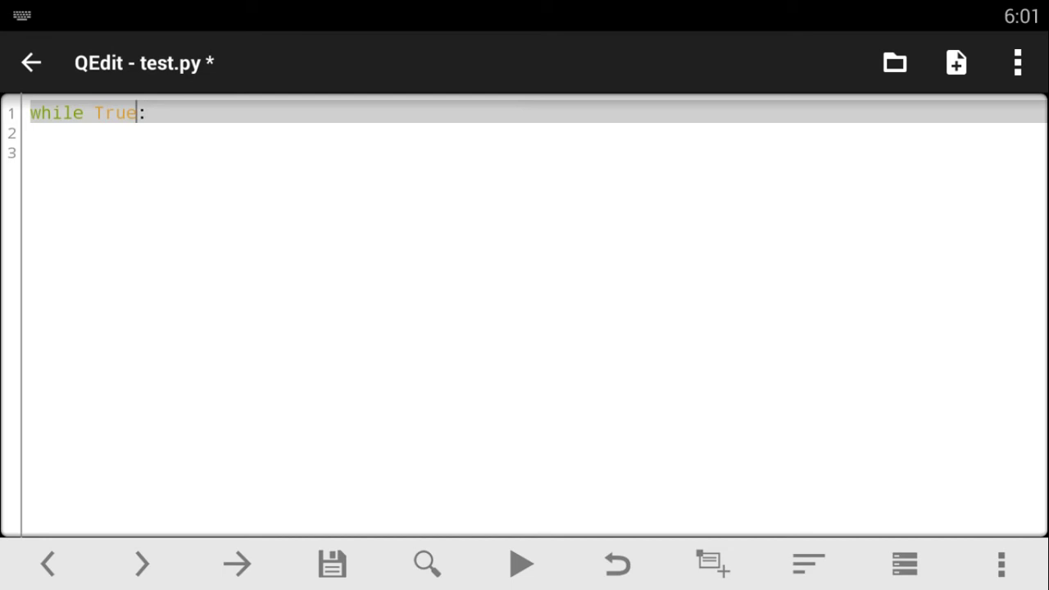
pyautogui.press('BackSpace')
pyautogui.press('BackSpace')
pyautogui.press('BackSpace')
pyautogui.write('F')
pyautogui.write('alse')
pyautogui.press('BackSpace')
pyautogui.press('BackSpace')
pyautogui.press('BackSpace')
pyautogui.press('BackSpace')
pyautogui.press('BackSpace')
pyautogui.press('BackSpace')
pyautogui.press('BackSpace')
pyautogui.press('BackSpace')
pyautogui.press('BackSpace')
pyautogui.press('BackSpace')
pyautogui.press('BackSpace')
pyautogui.press('Right')
pyautogui.press('BackSpace')
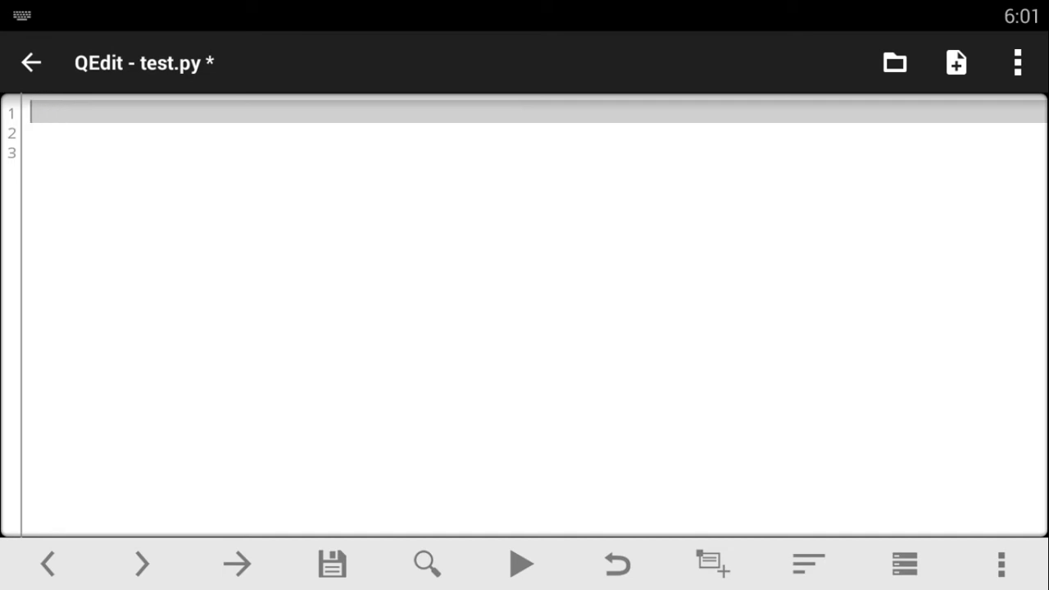